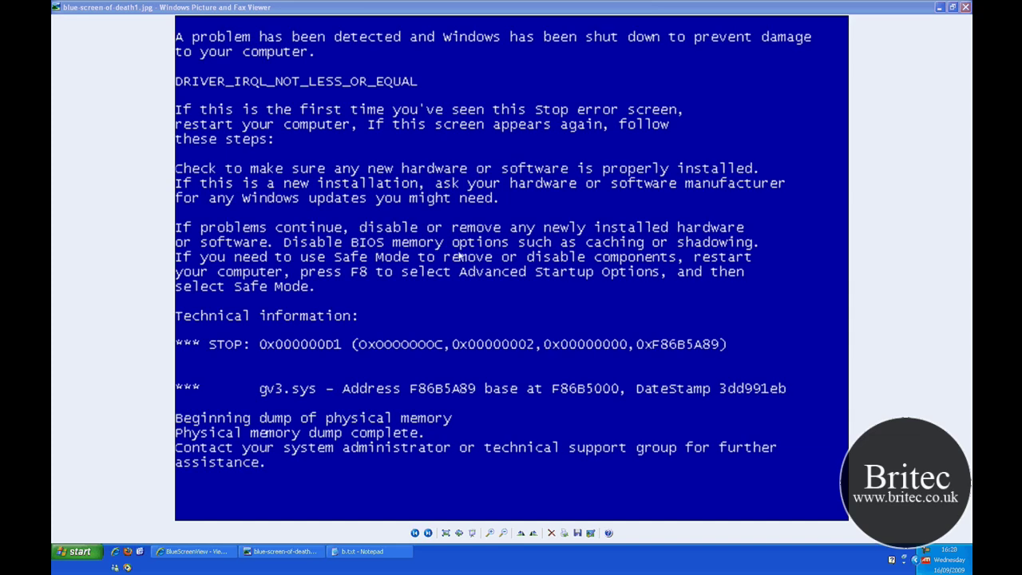
Step: Bring the NirSoft BlueScreenView web page to the front and select its address
click(199, 555)
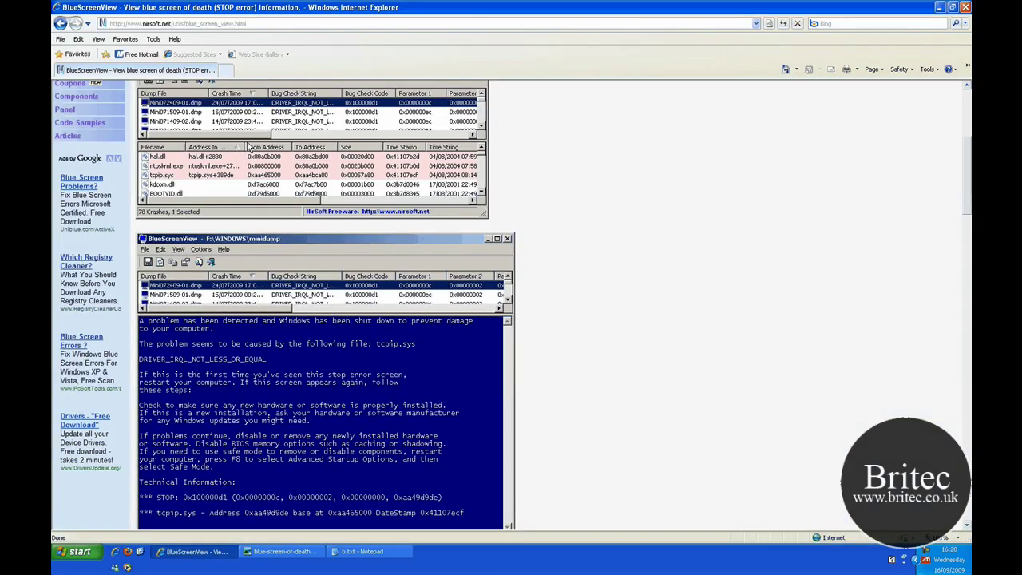
scroll(306, 310, up, 5)
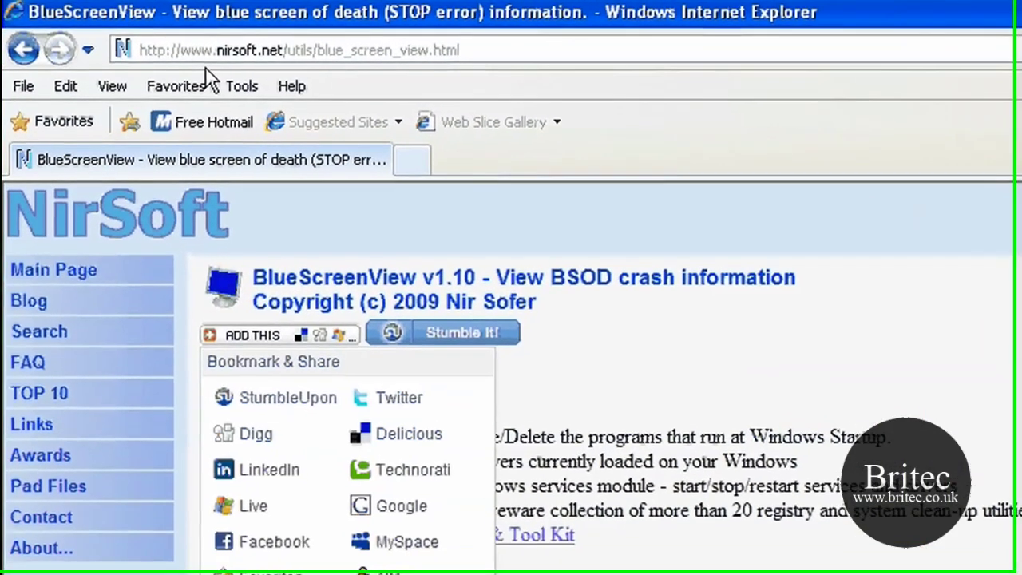
click(154, 23)
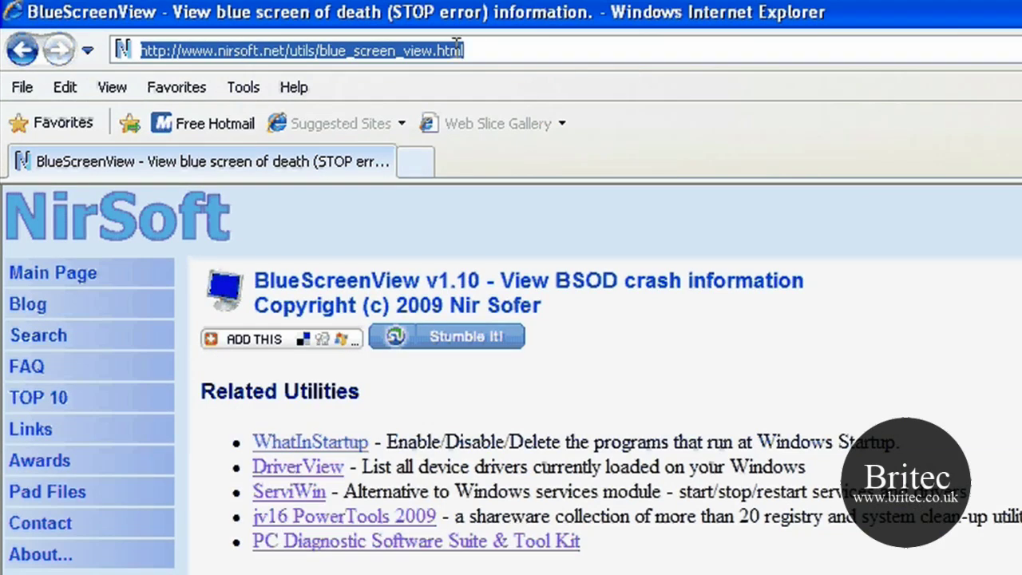
drag(520, 49, 137, 50)
Step: Scroll through the page's screenshots, version history, features and system requirements
scroll(607, 375, down, 5)
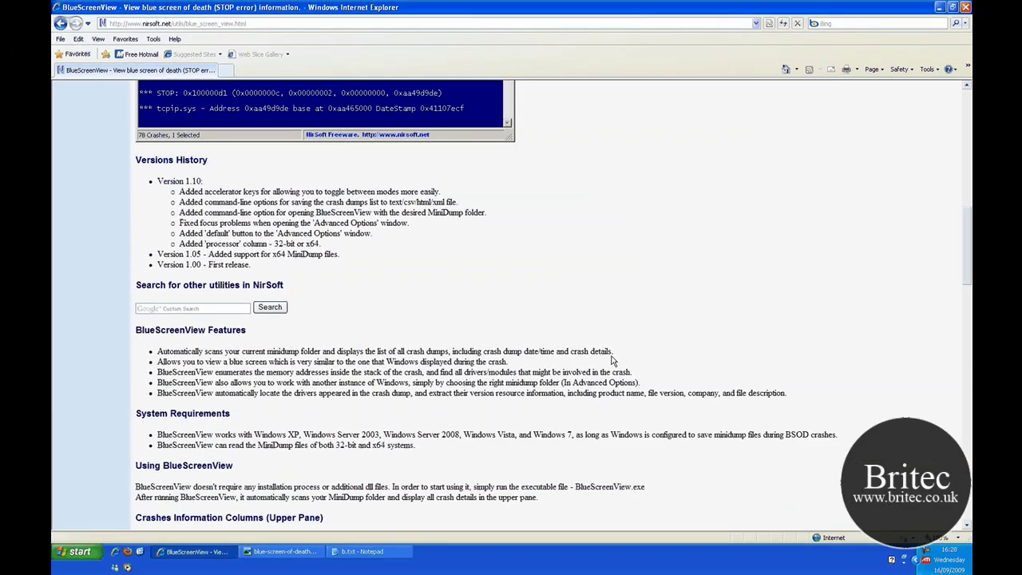
scroll(613, 361, down, 5)
scroll(611, 357, up, 8)
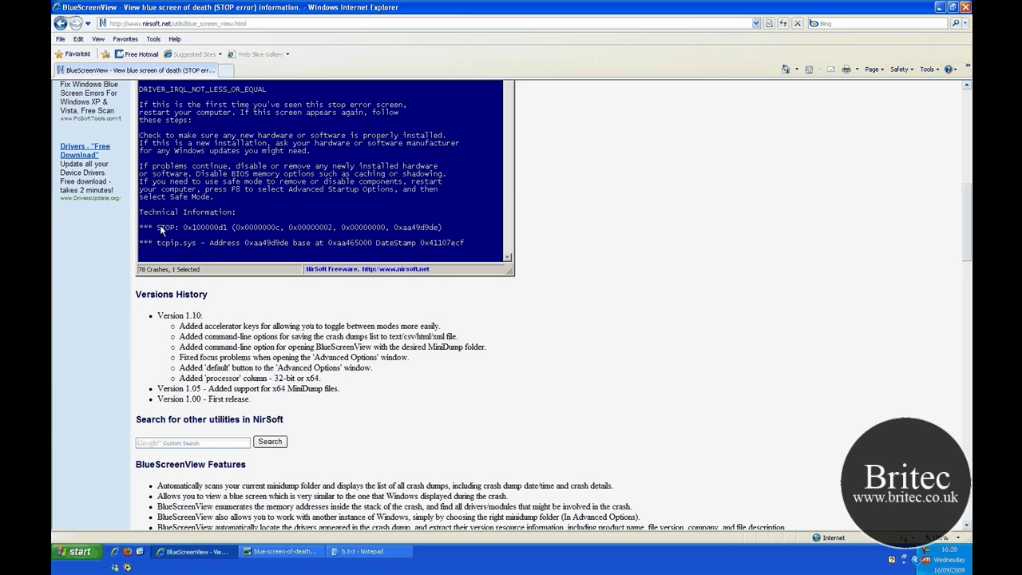
scroll(482, 302, up, 8)
scroll(541, 337, up, 7)
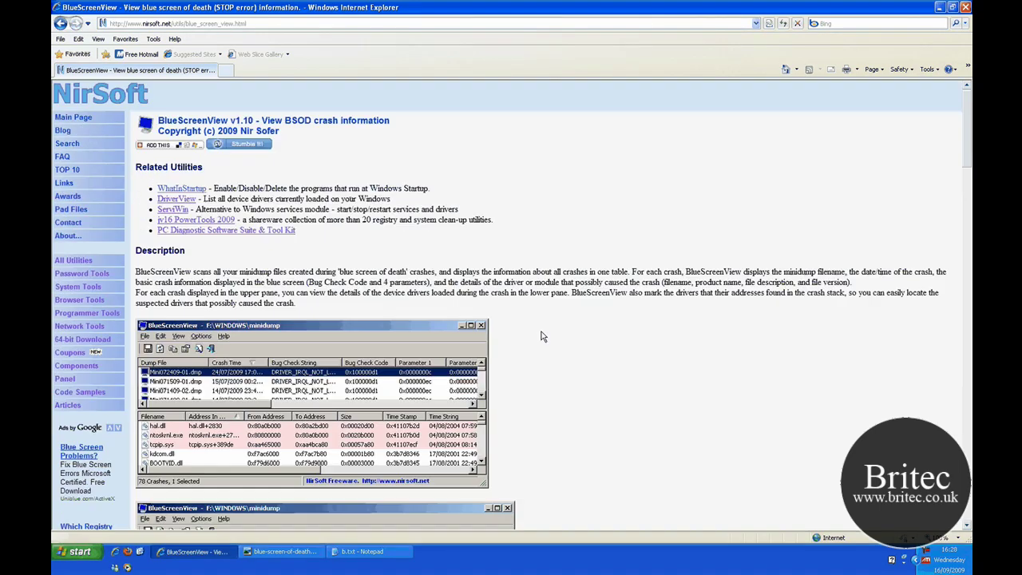
scroll(196, 183, down, 2)
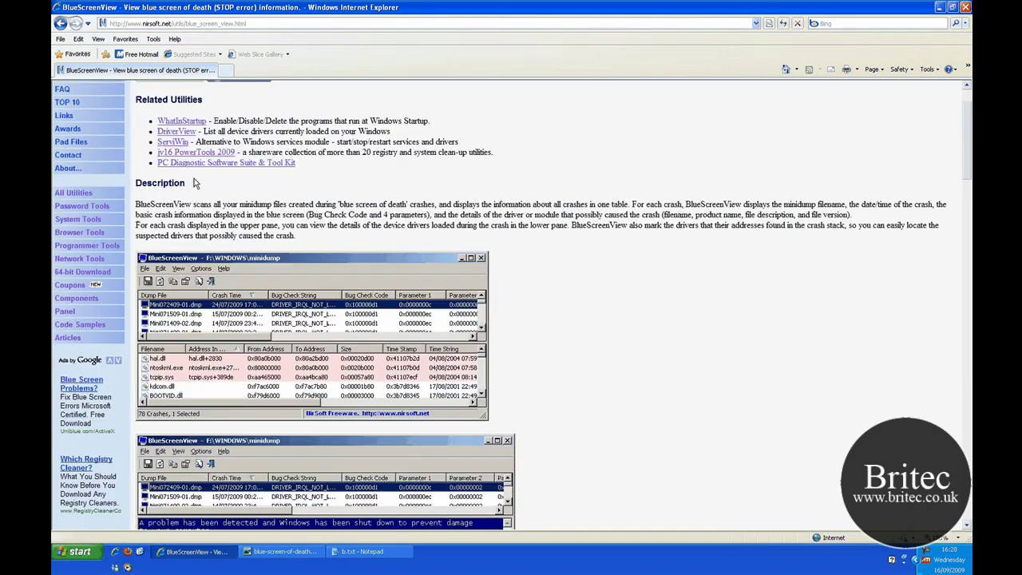
scroll(448, 291, down, 10)
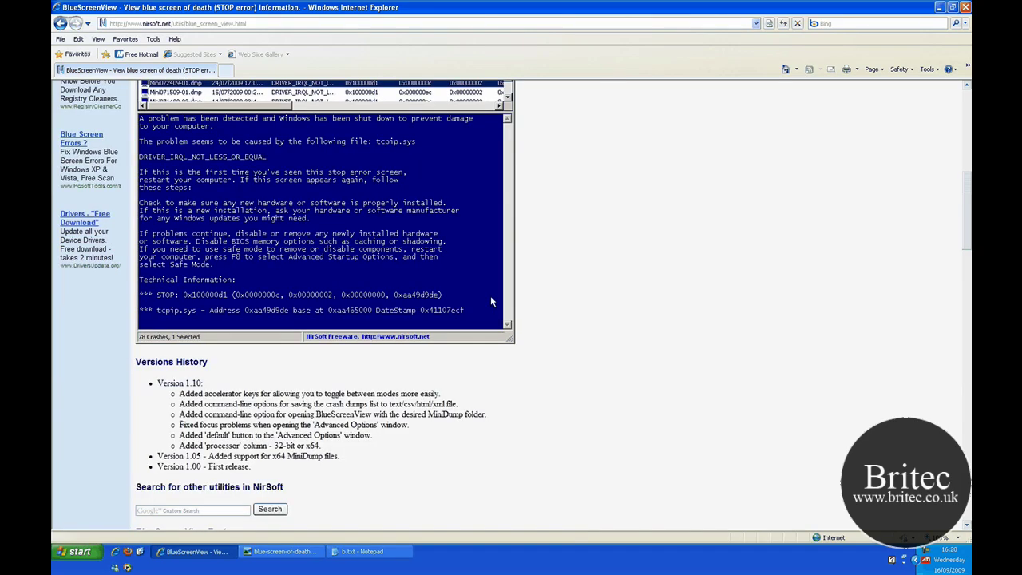
scroll(693, 283, down, 7)
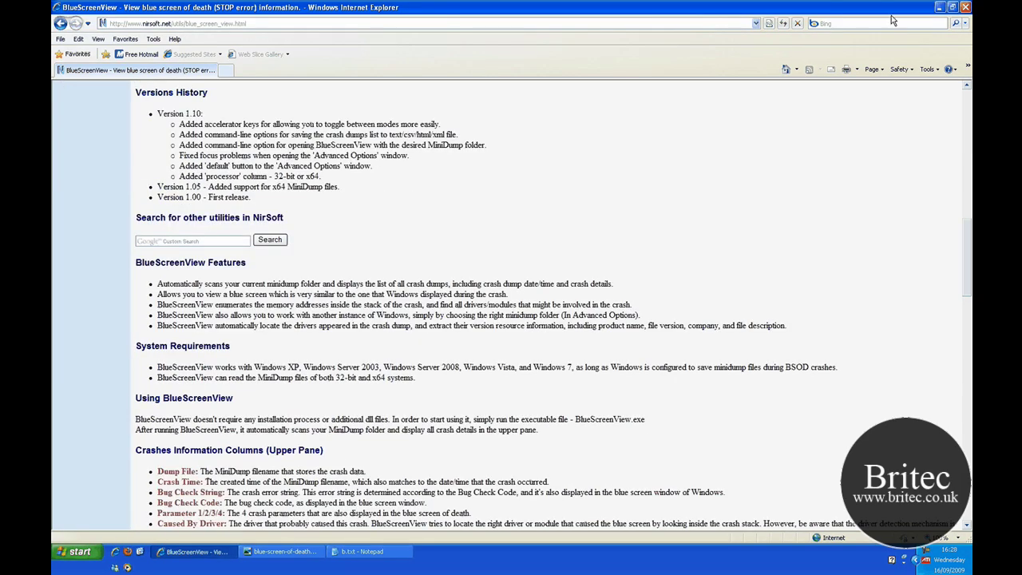
Step: Minimise the browser and open C:\WINDOWS\Minidump through My Computer
click(940, 7)
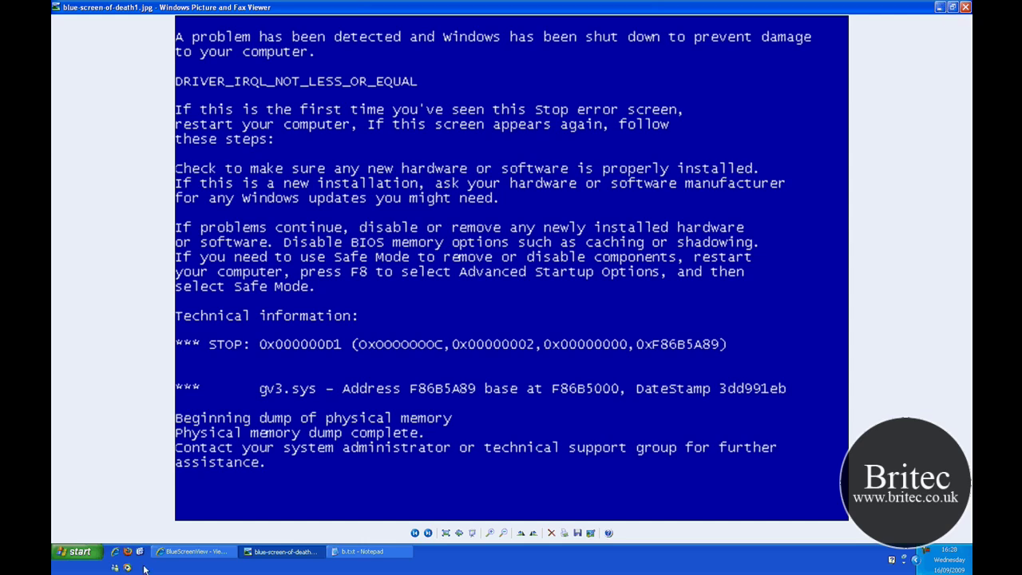
key(super)
click(218, 275)
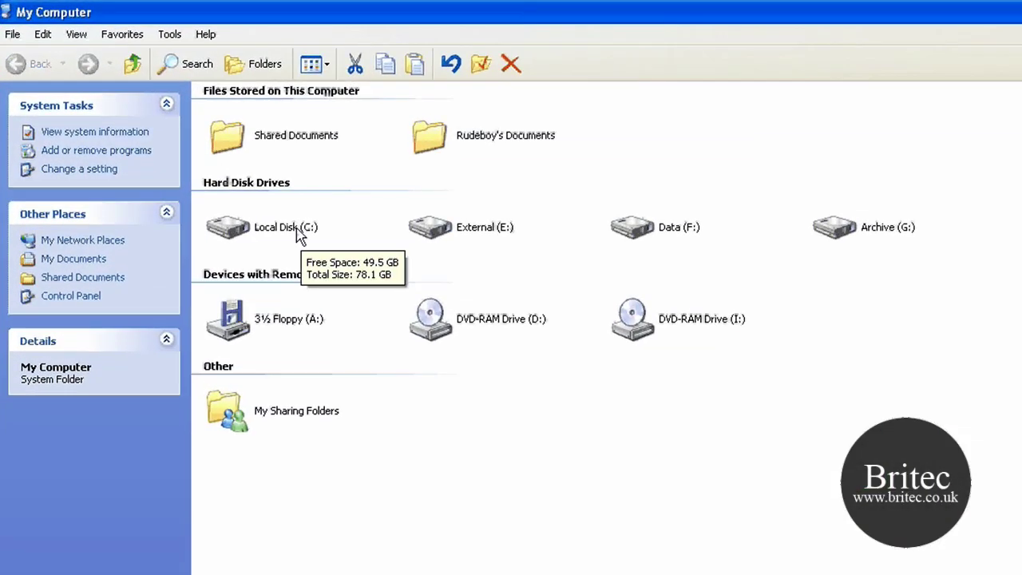
double_click(265, 167)
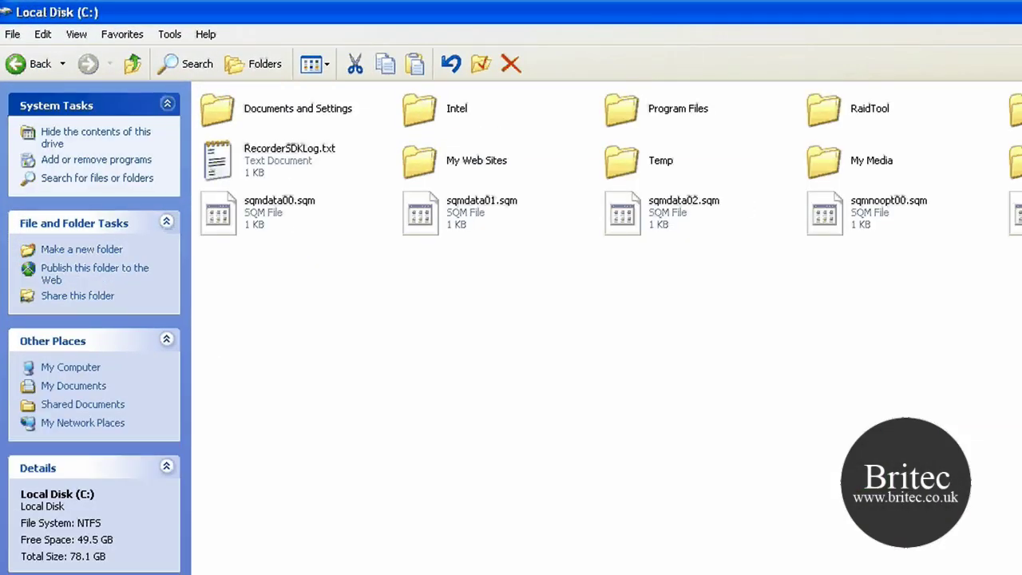
double_click(1016, 109)
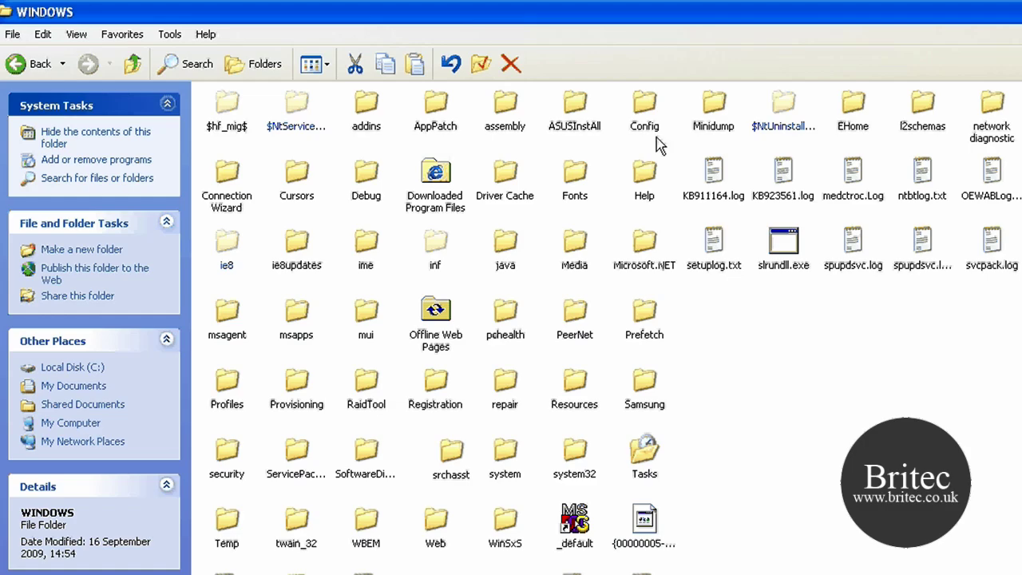
mouse_move(727, 134)
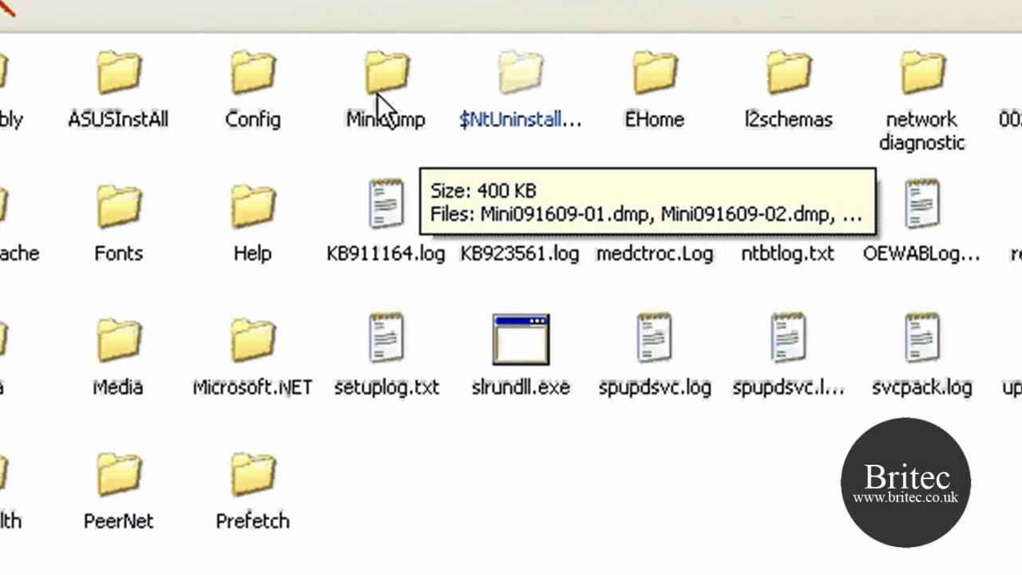
double_click(378, 95)
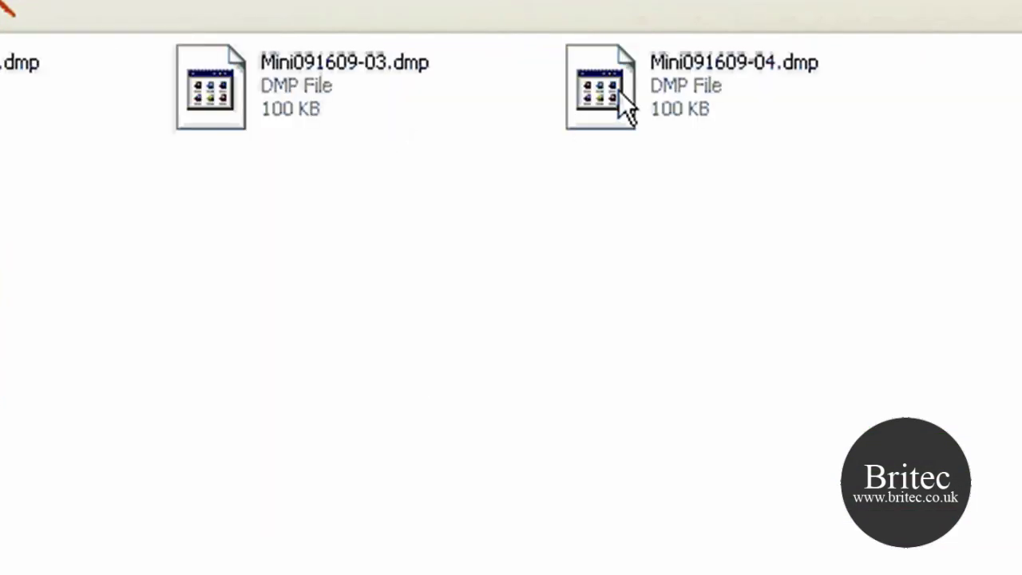
Step: Select each Mini091609 dump file from 04 back to 01, then clear the selection
click(611, 90)
key(Left)
key(Left)
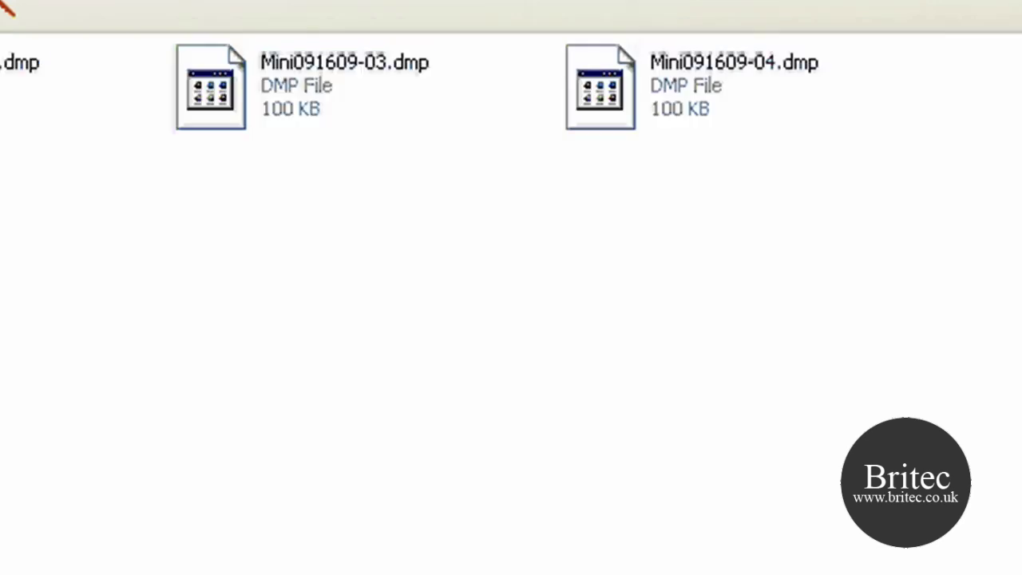
click(656, 104)
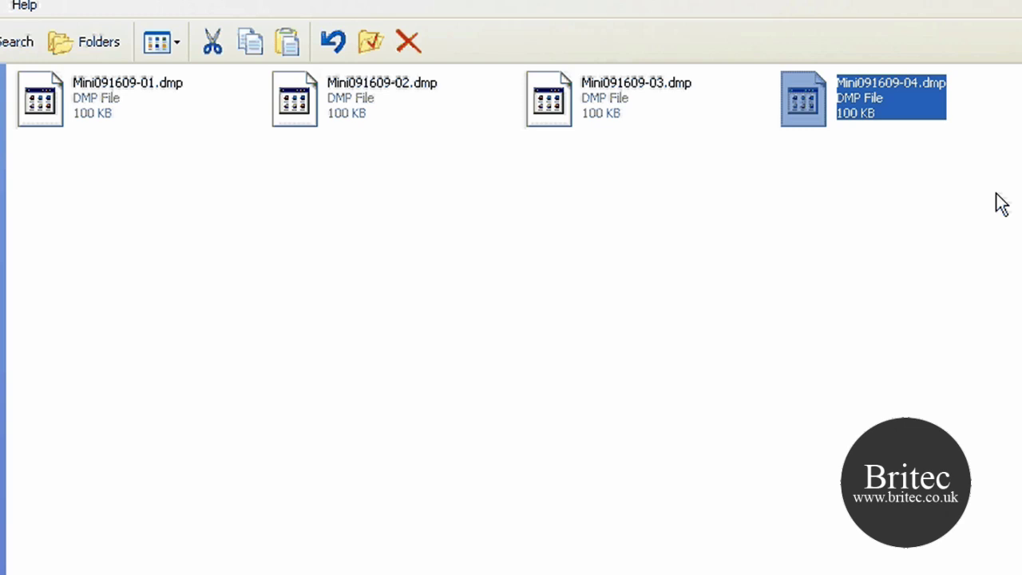
click(578, 104)
click(372, 112)
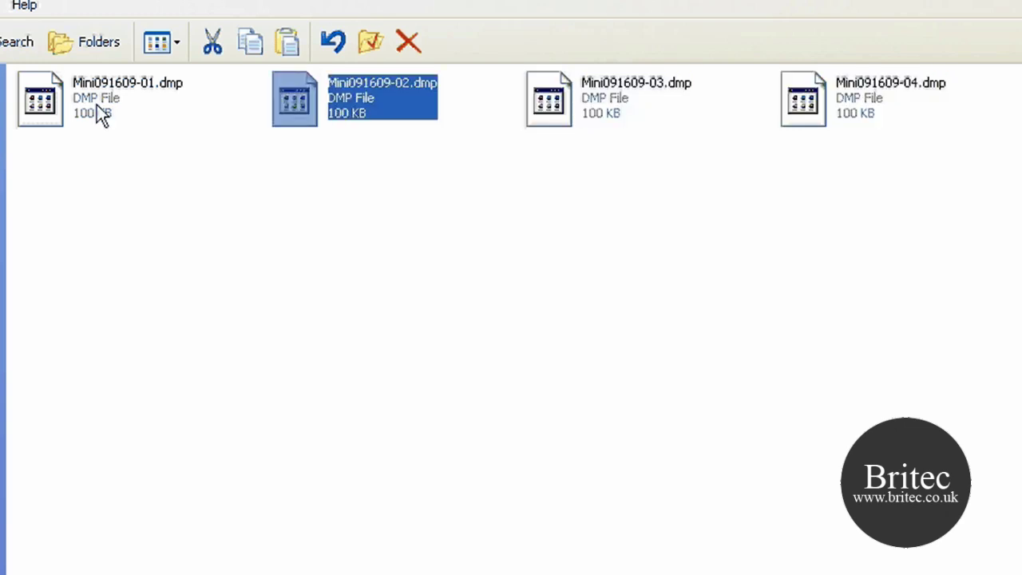
click(97, 107)
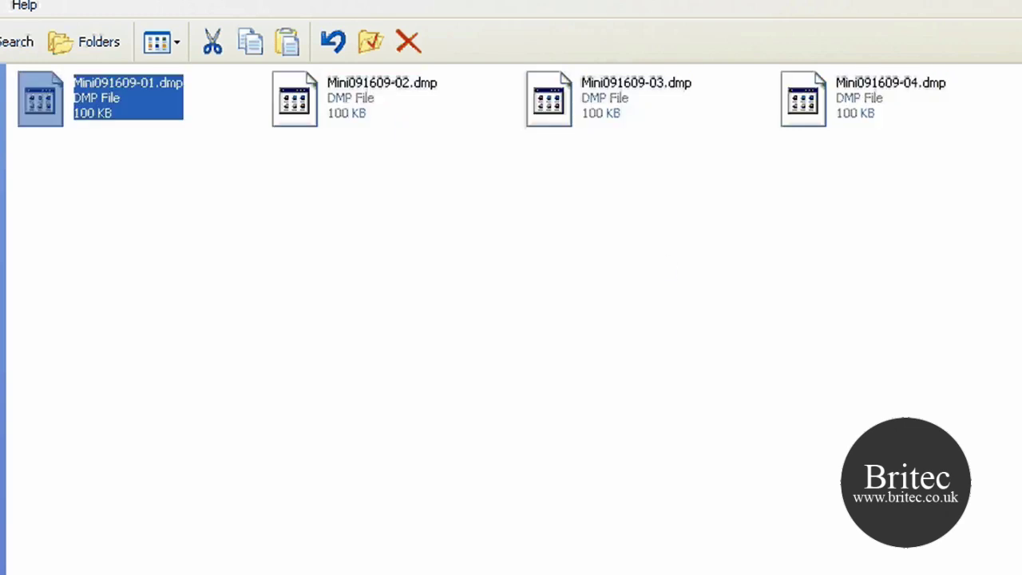
click(932, 264)
drag(878, 203, 210, 203)
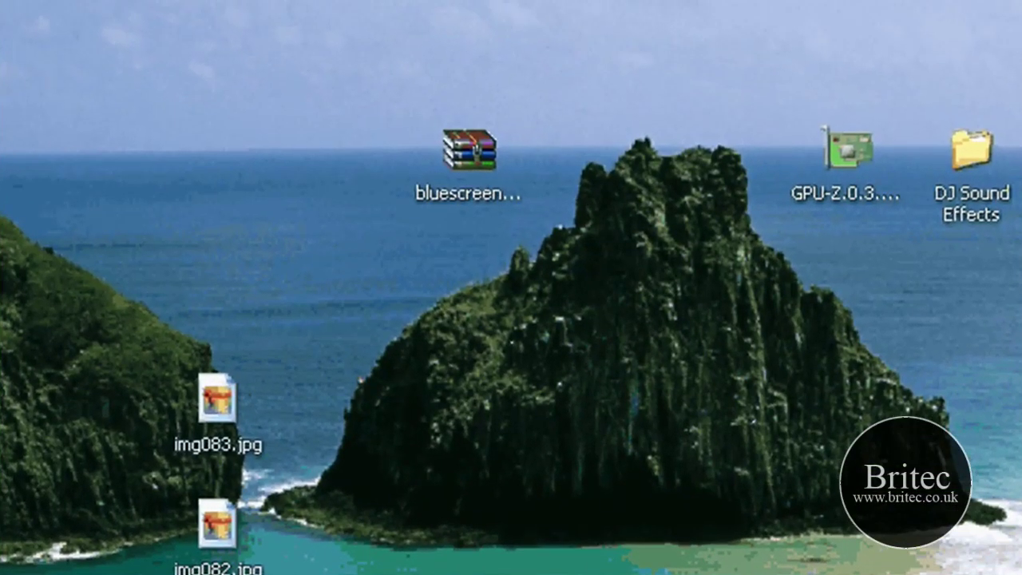
Step: Open the bluescreenview.zip archive on the desktop
click(489, 209)
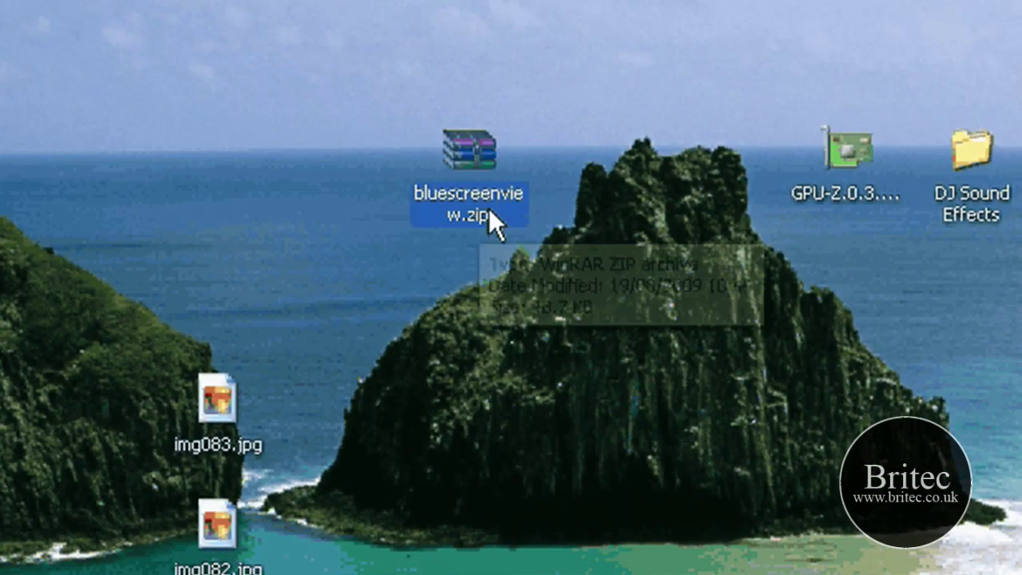
double_click(489, 209)
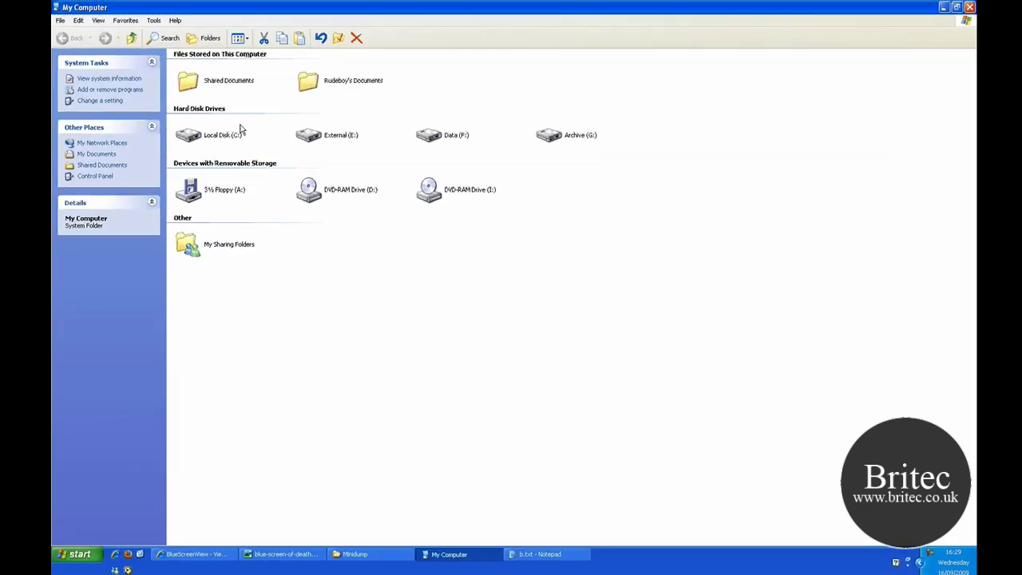
Step: Open Local Disk (C:) and return to the Minidump folder's four 100 KB dump files
double_click(227, 132)
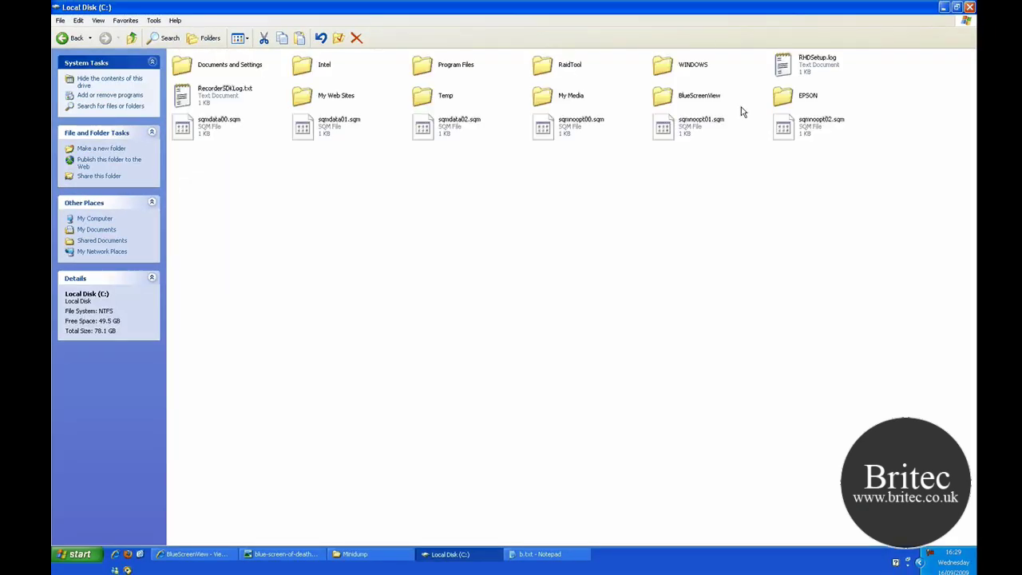
mouse_move(690, 101)
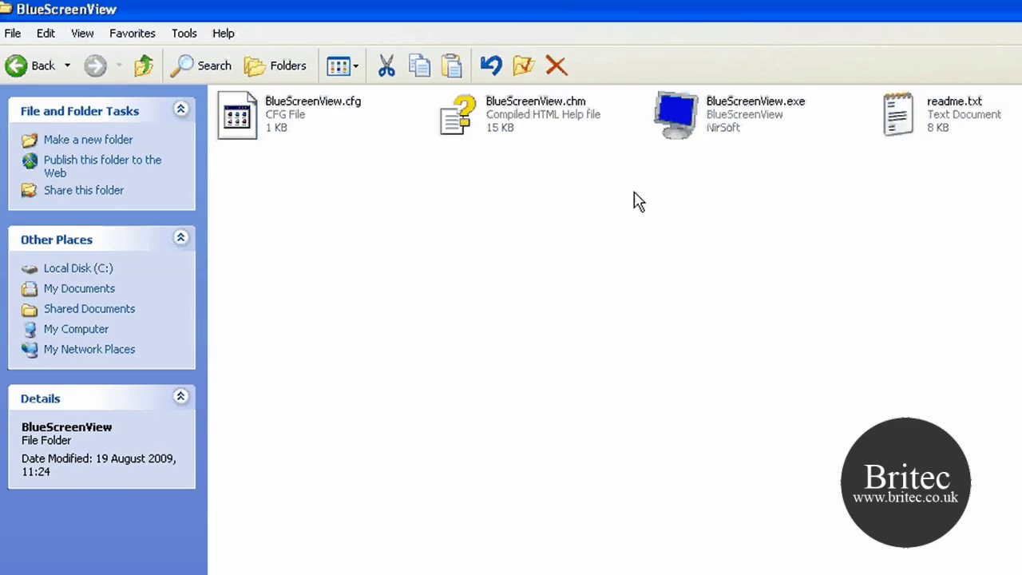
Step: Launch BlueScreenView.exe and show Mini091609-01.dmp's blue screen blaming ati2cqag.dll
double_click(677, 116)
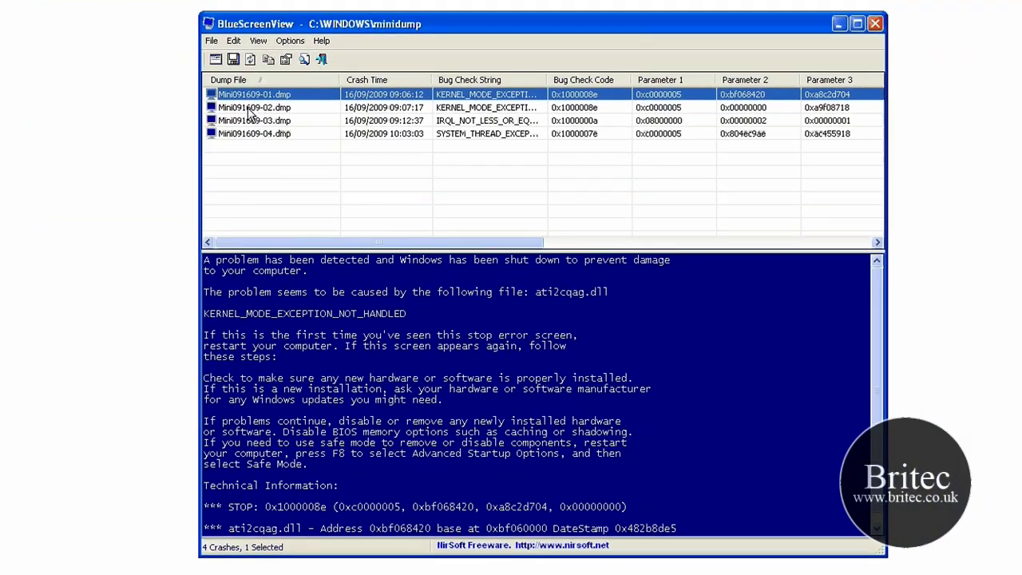
key(Down)
key(Down)
key(Down)
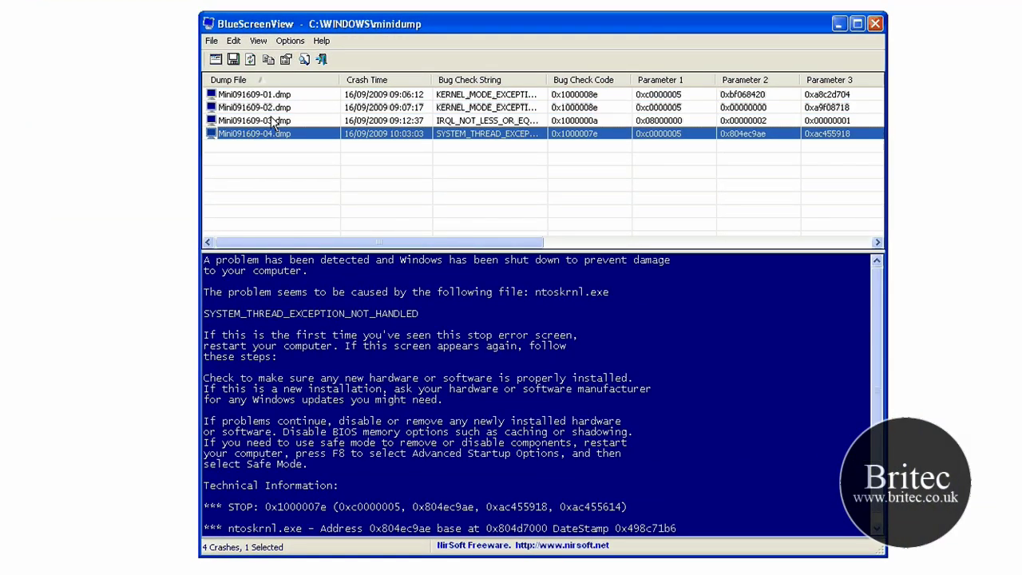
click(274, 96)
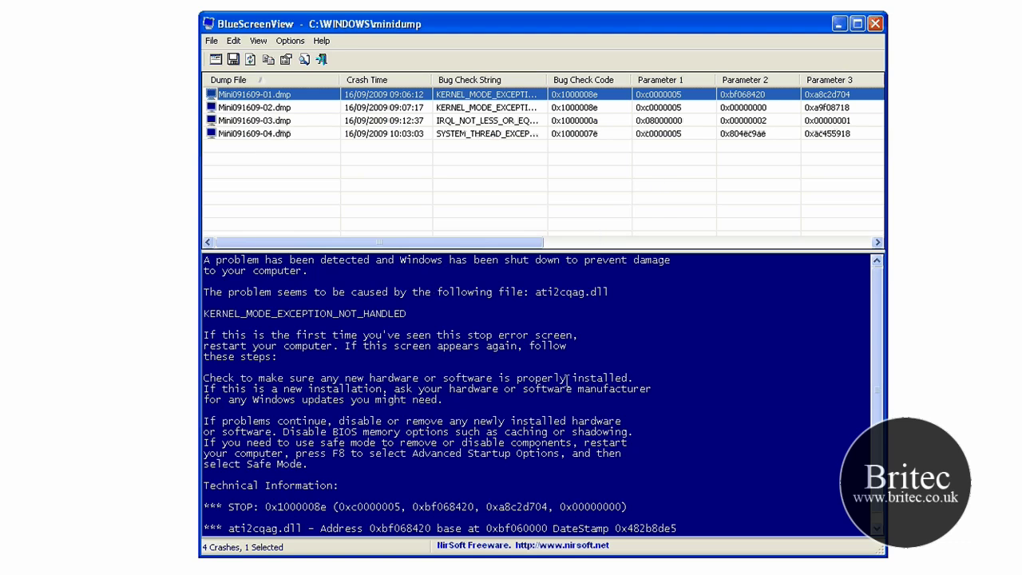
click(603, 292)
drag(603, 293, 205, 292)
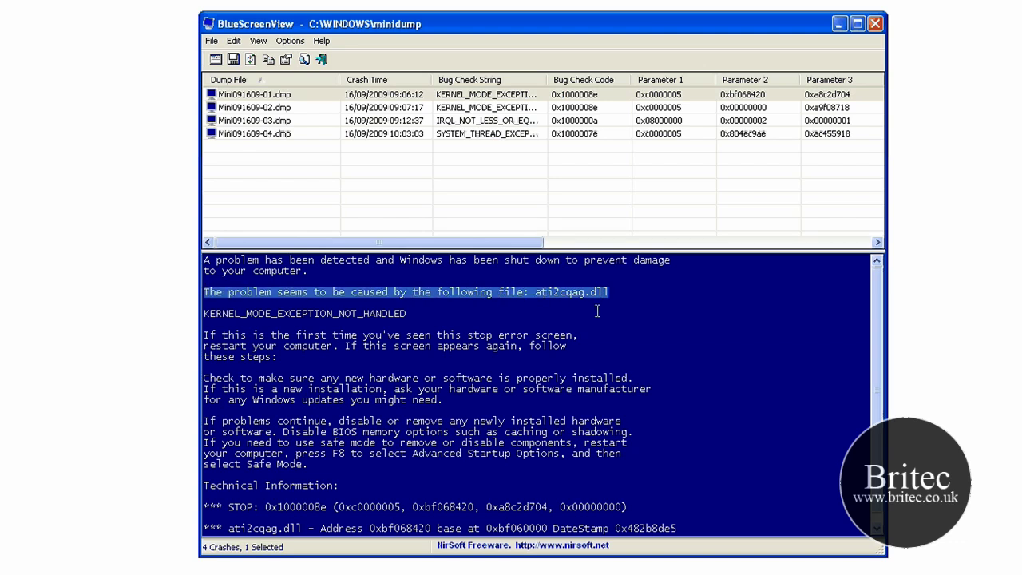
click(621, 293)
drag(620, 292, 534, 292)
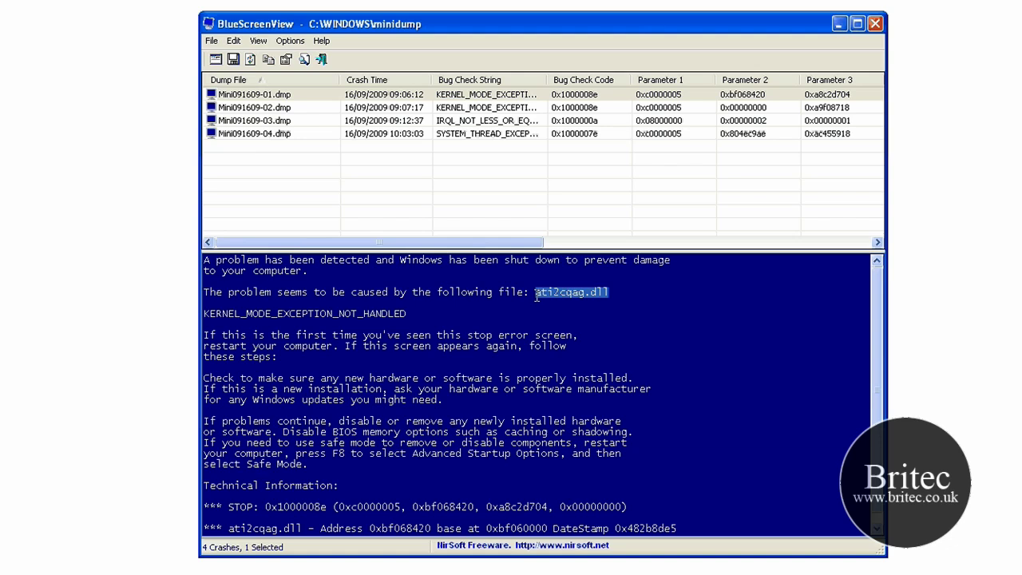
drag(617, 292, 535, 294)
click(634, 302)
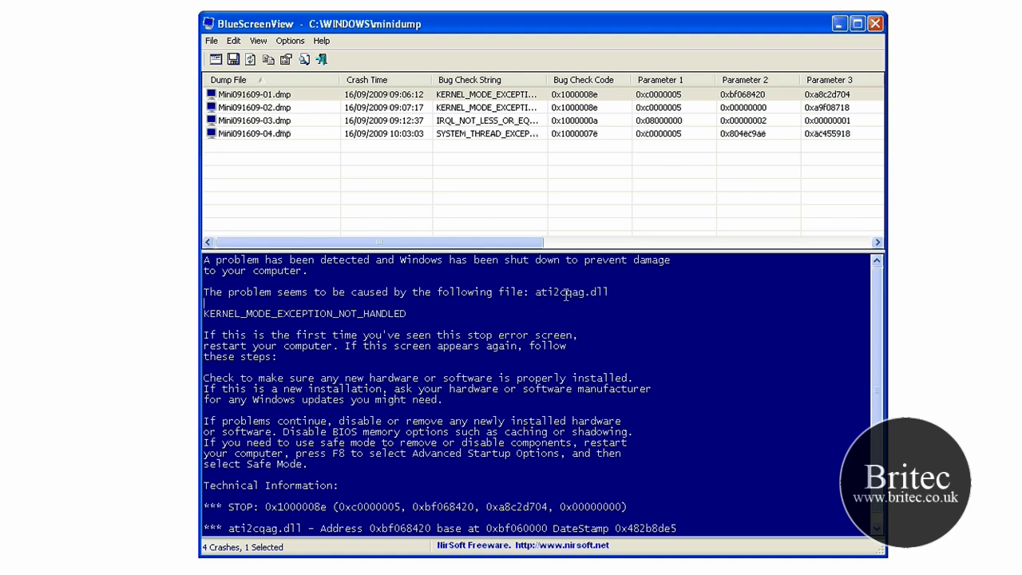
mouse_move(543, 294)
mouse_down()
mouse_move(619, 294)
mouse_move(535, 294)
mouse_up()
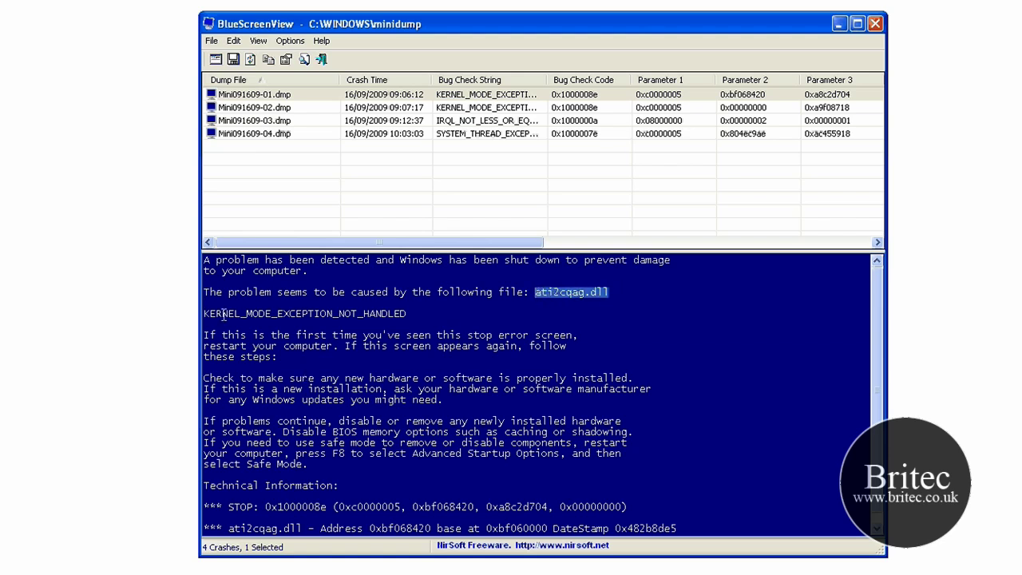
scroll(234, 431, down, 1)
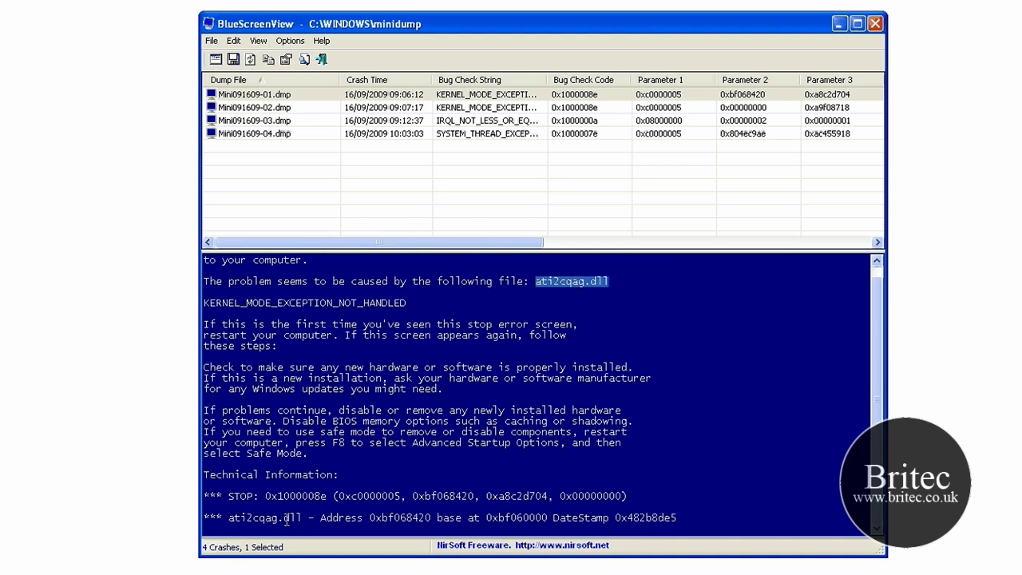
drag(229, 496, 621, 496)
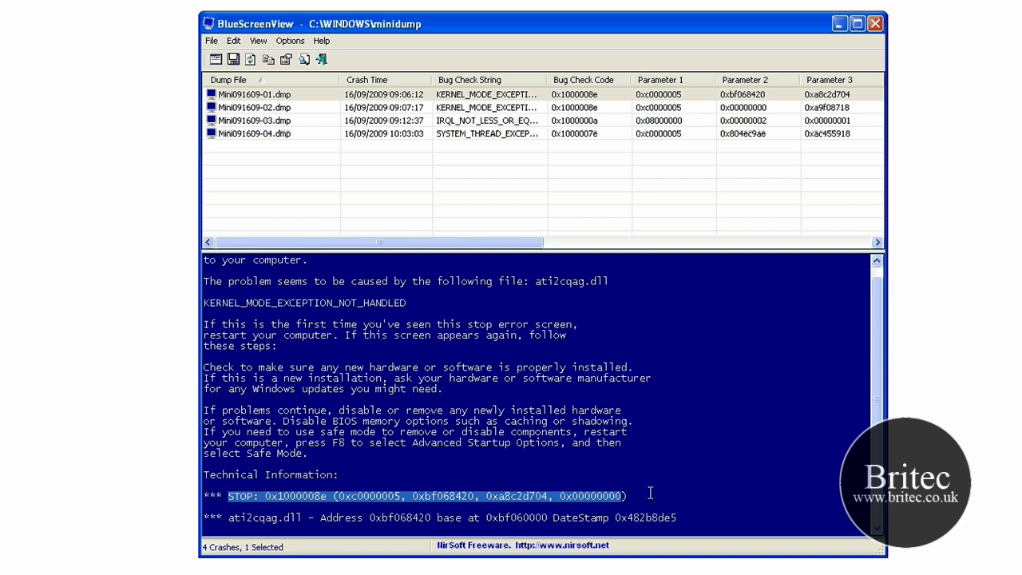
click(629, 496)
click(263, 497)
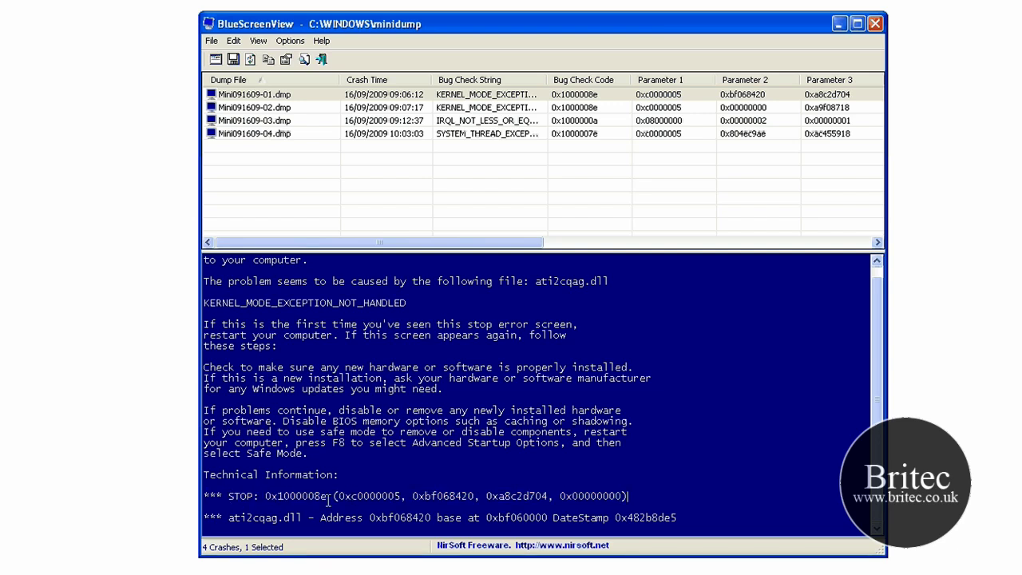
click(231, 496)
drag(328, 496, 265, 496)
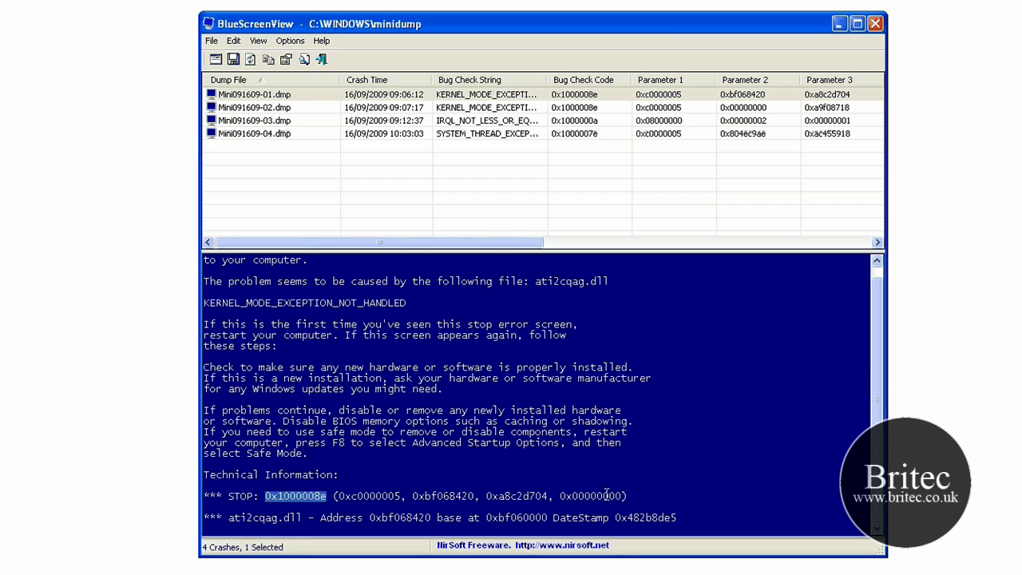
drag(622, 496, 204, 496)
click(253, 516)
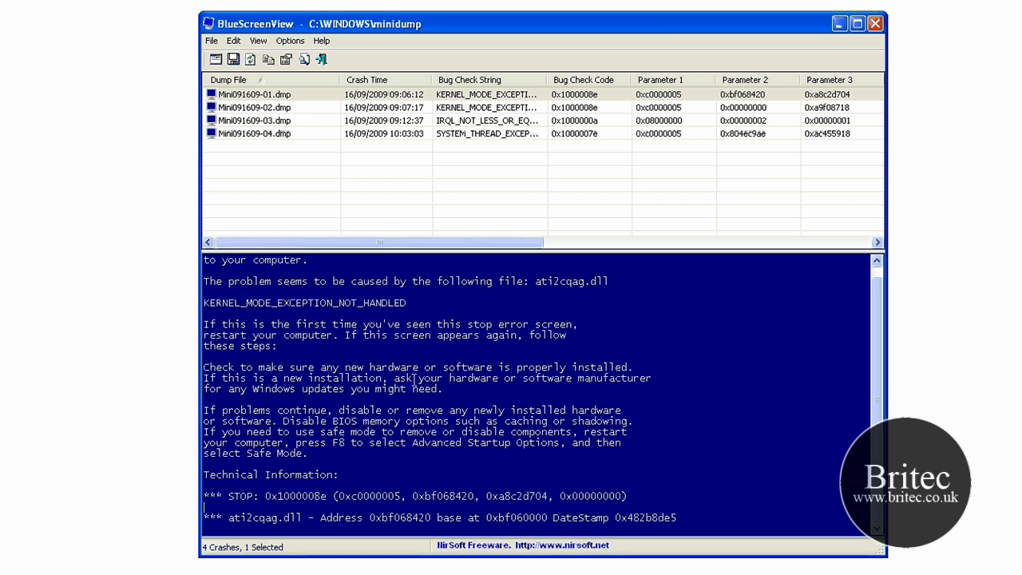
scroll(413, 377, up, 1)
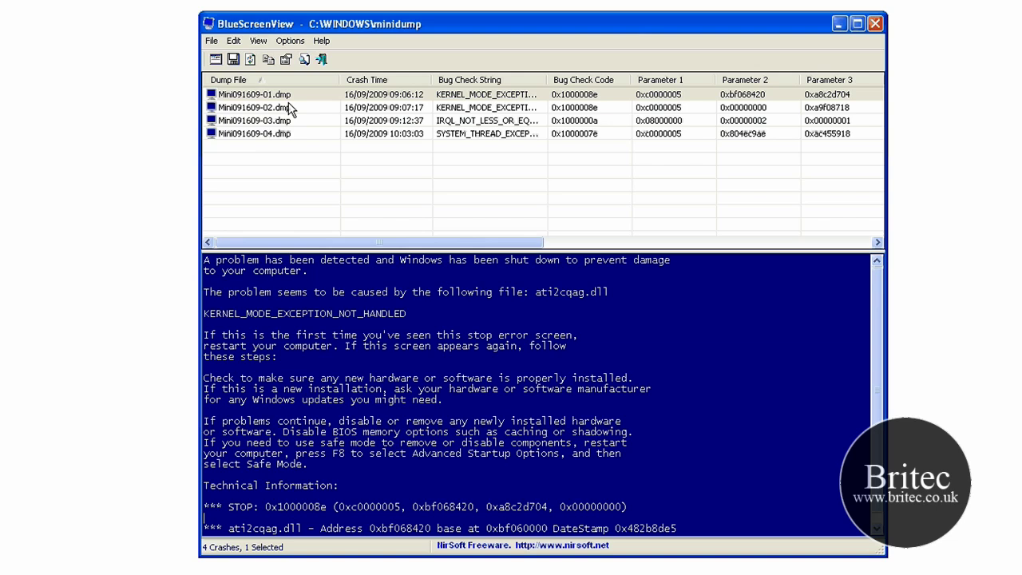
Step: Show crashes 02 and 03, highlighting hal.dll and IRQL_NOT_LESS_OR_EQUAL on crash 03's screen
click(256, 108)
click(256, 110)
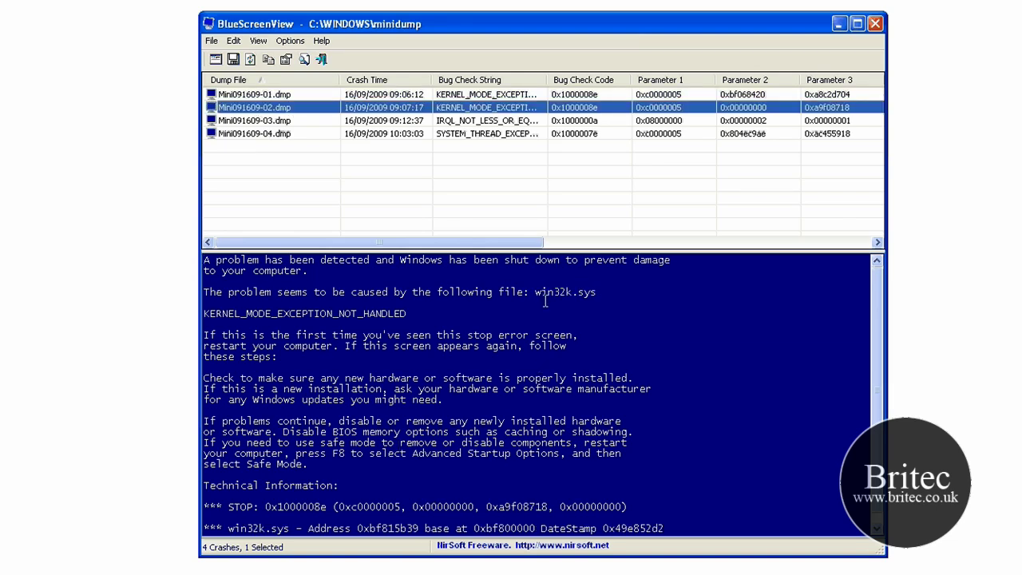
click(231, 120)
drag(596, 292, 341, 281)
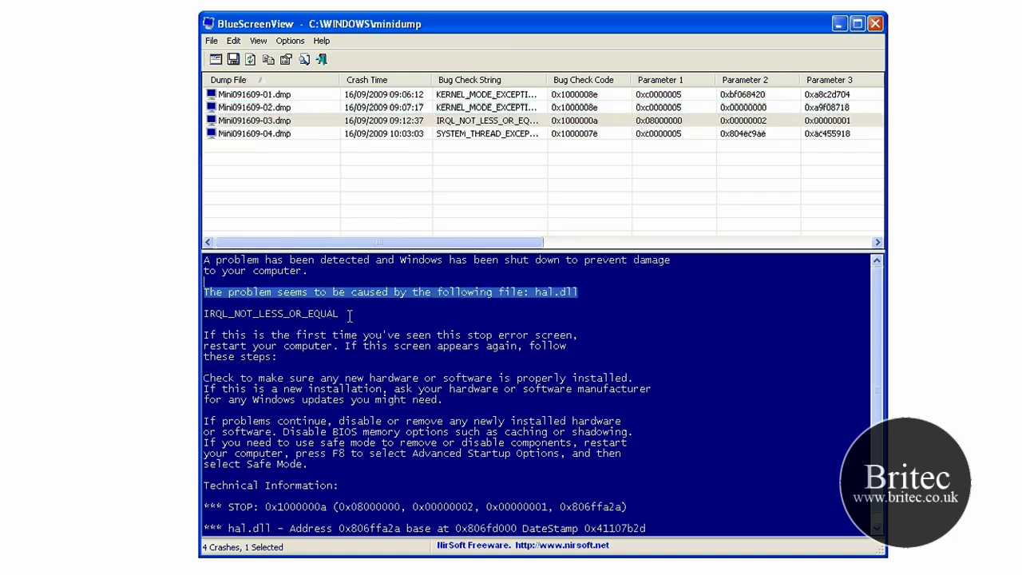
click(350, 315)
drag(356, 313, 206, 313)
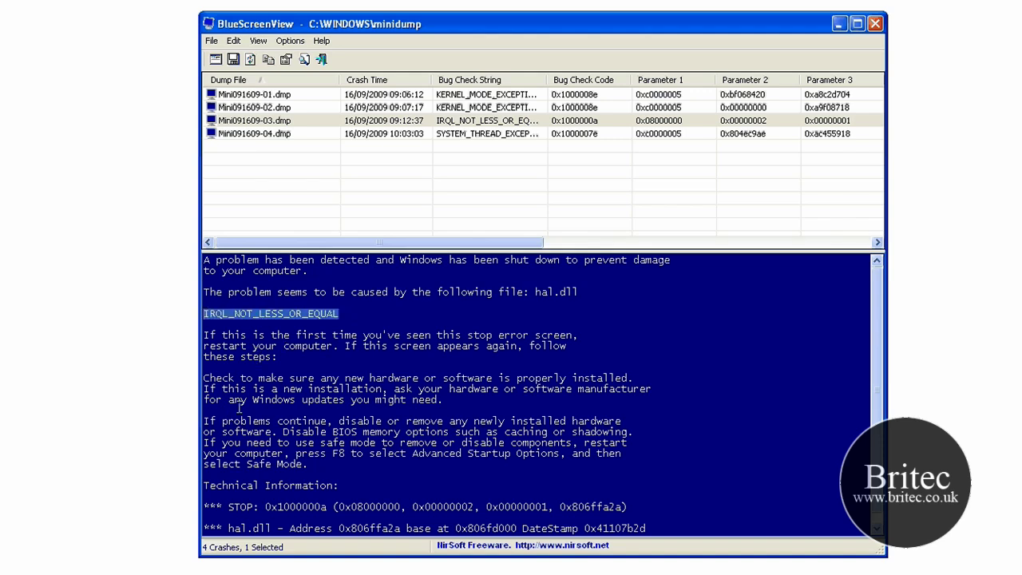
click(349, 315)
Step: Highlight crash 03's STOP code and parameters, then show Mini091609-04.dmp's blue screen
scroll(349, 318, down, 1)
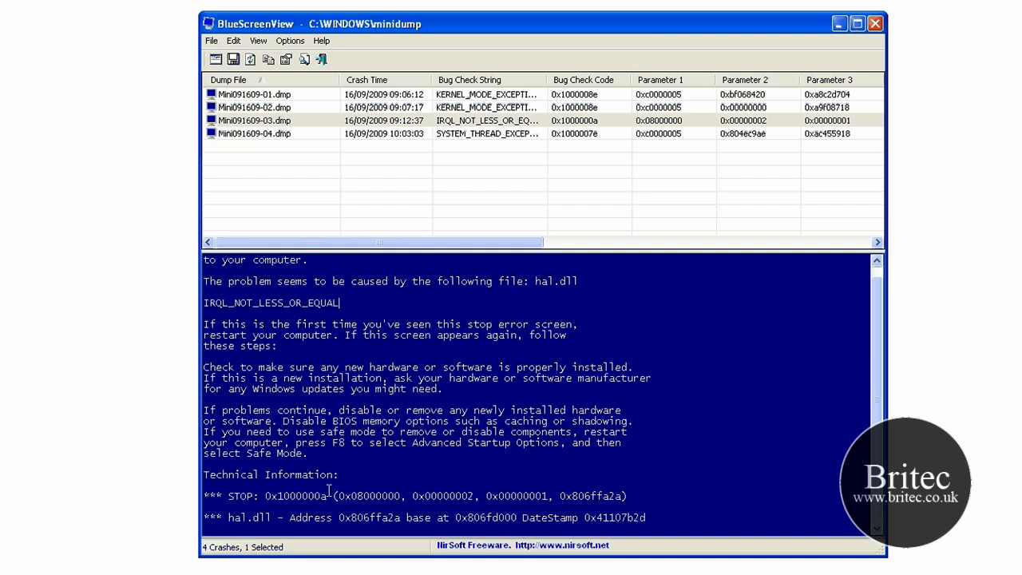
click(260, 496)
drag(261, 496, 628, 496)
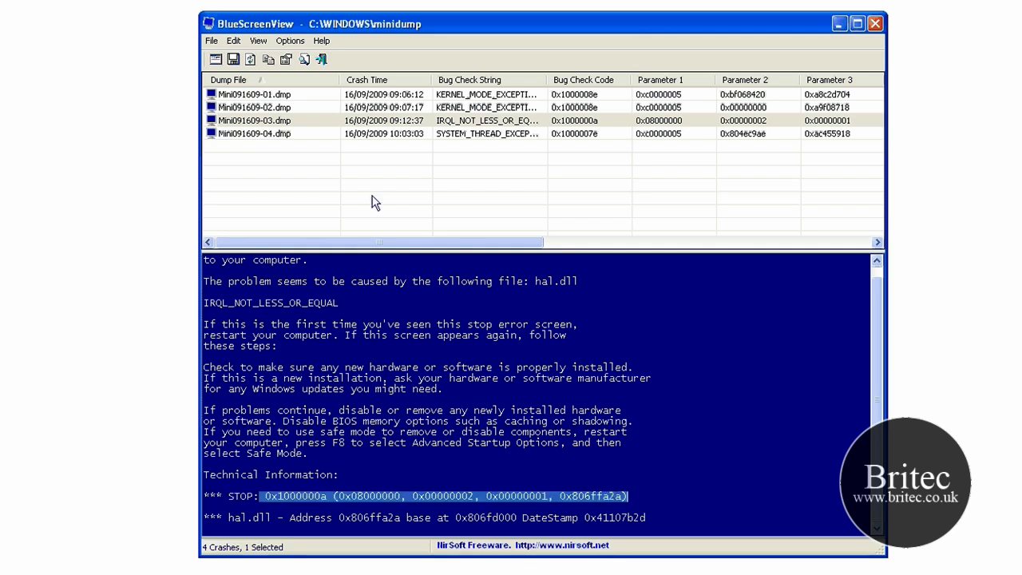
click(279, 135)
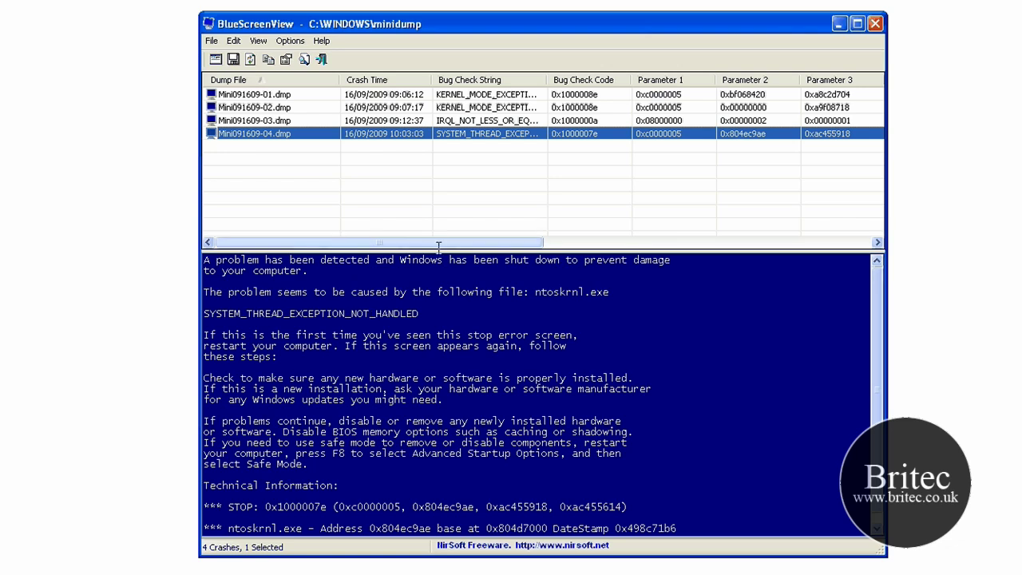
click(290, 41)
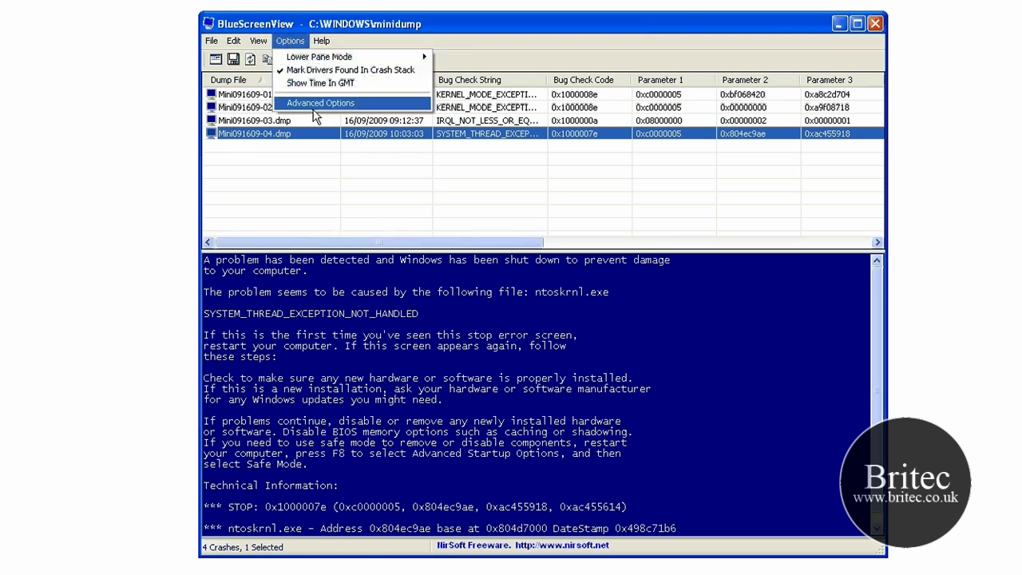
click(321, 103)
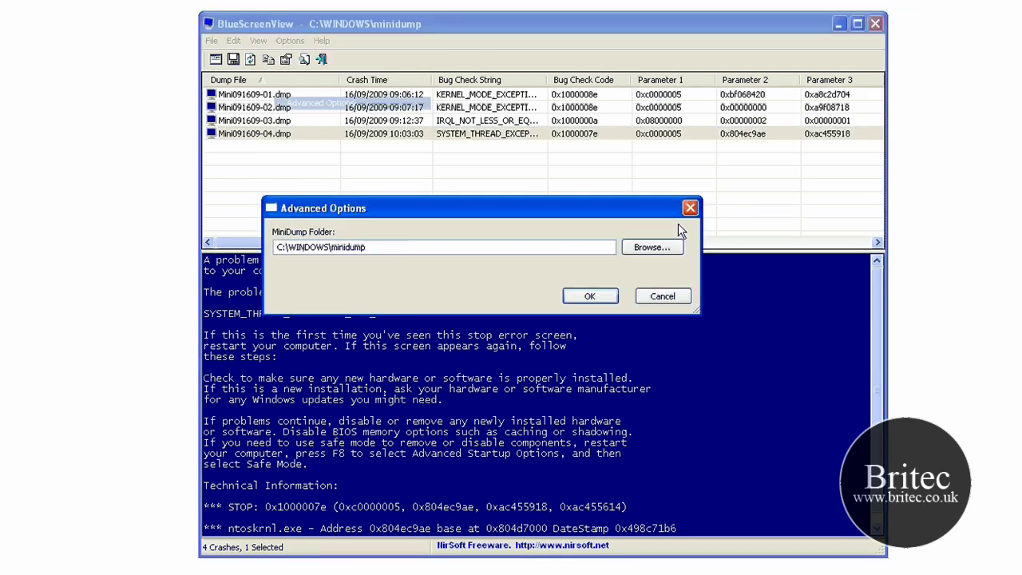
click(662, 296)
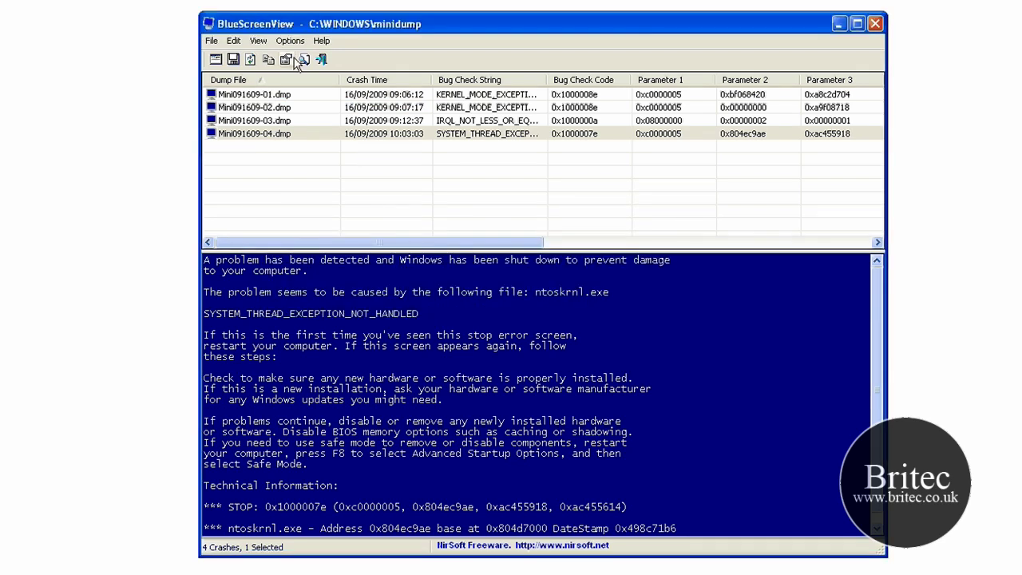
click(258, 41)
mouse_move(290, 41)
mouse_move(258, 41)
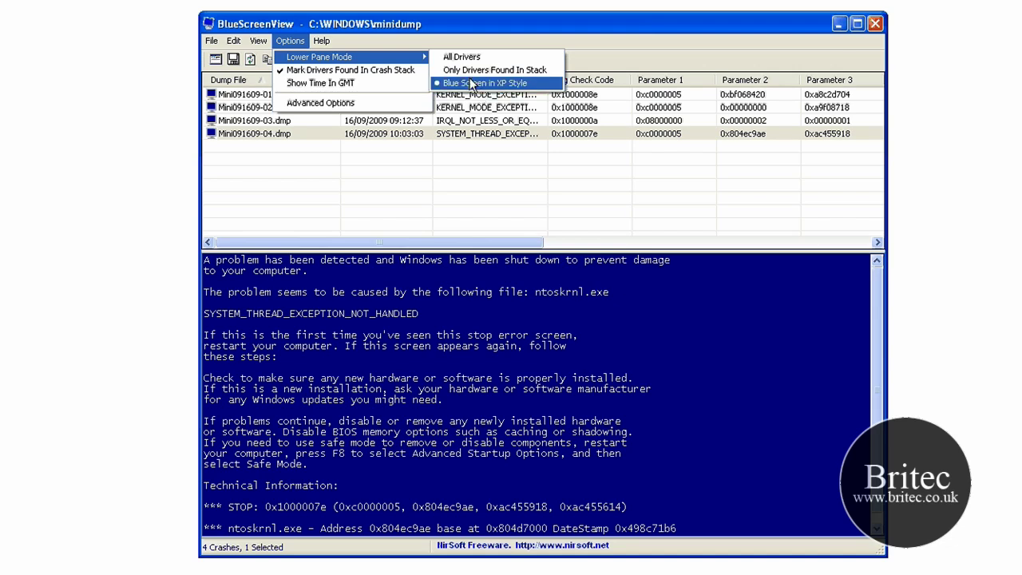
click(474, 70)
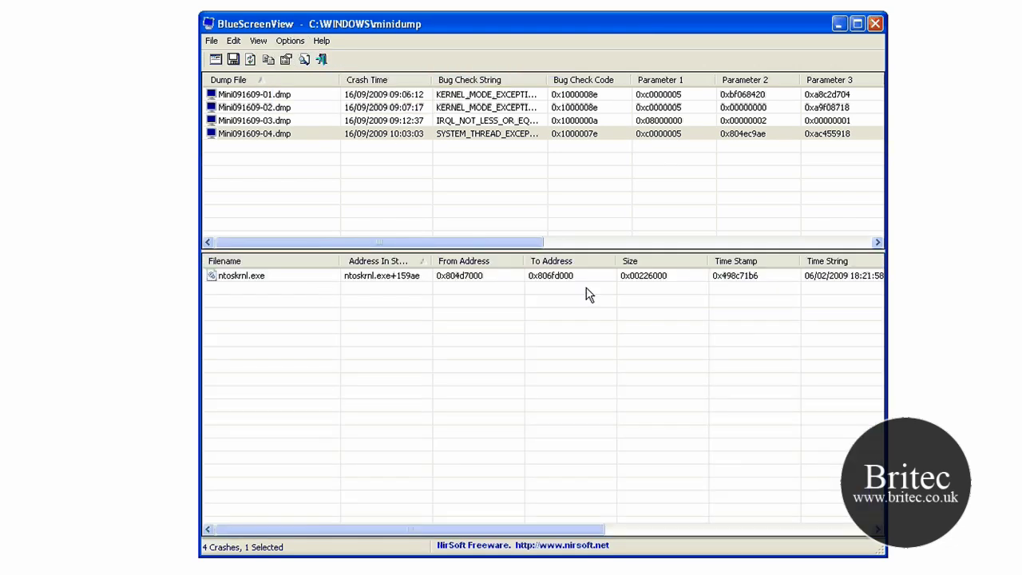
click(284, 44)
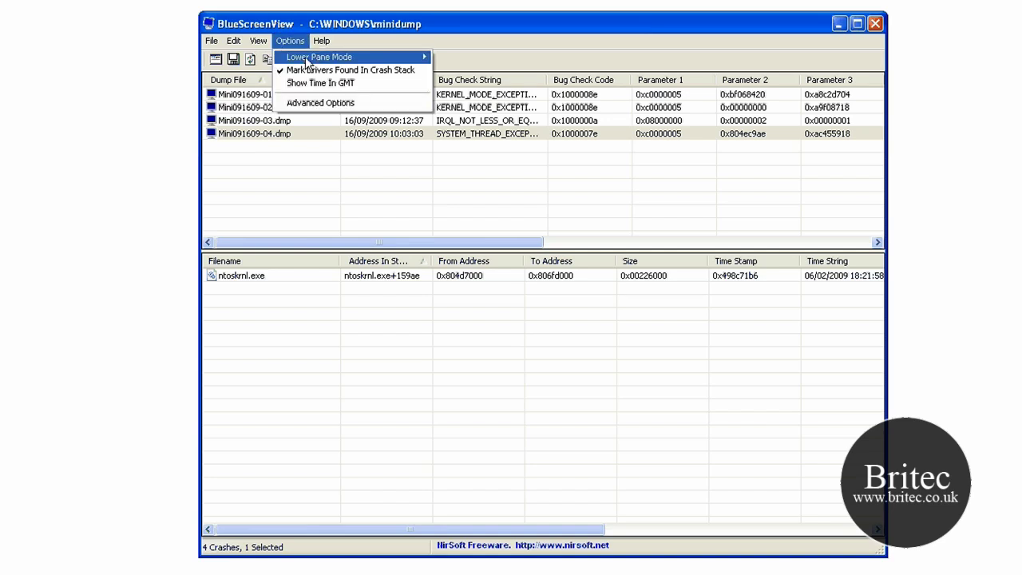
mouse_move(305, 57)
click(480, 83)
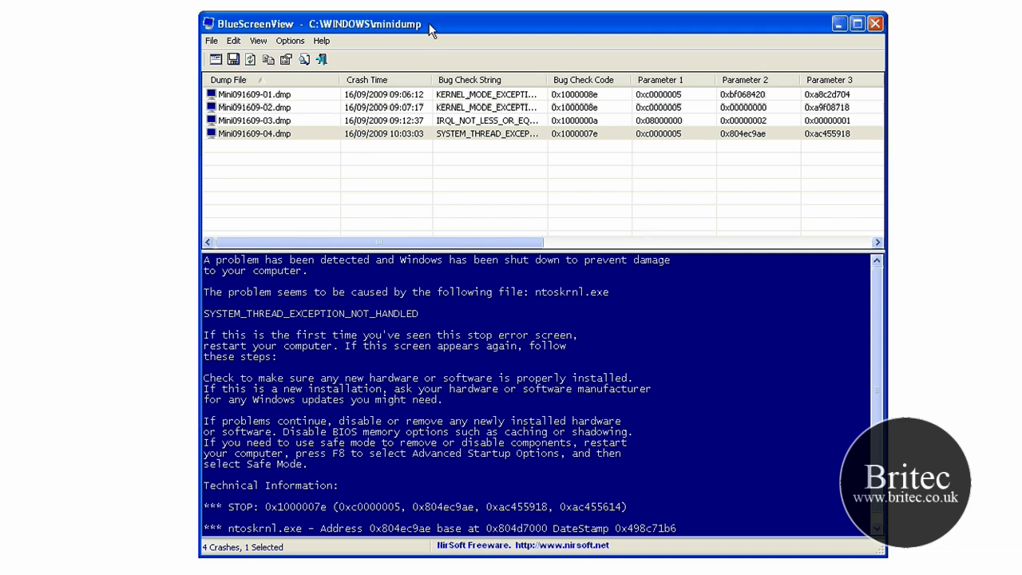
Step: Drag the BlueScreenView window left, then nudge it slightly up
drag(429, 30, 394, 34)
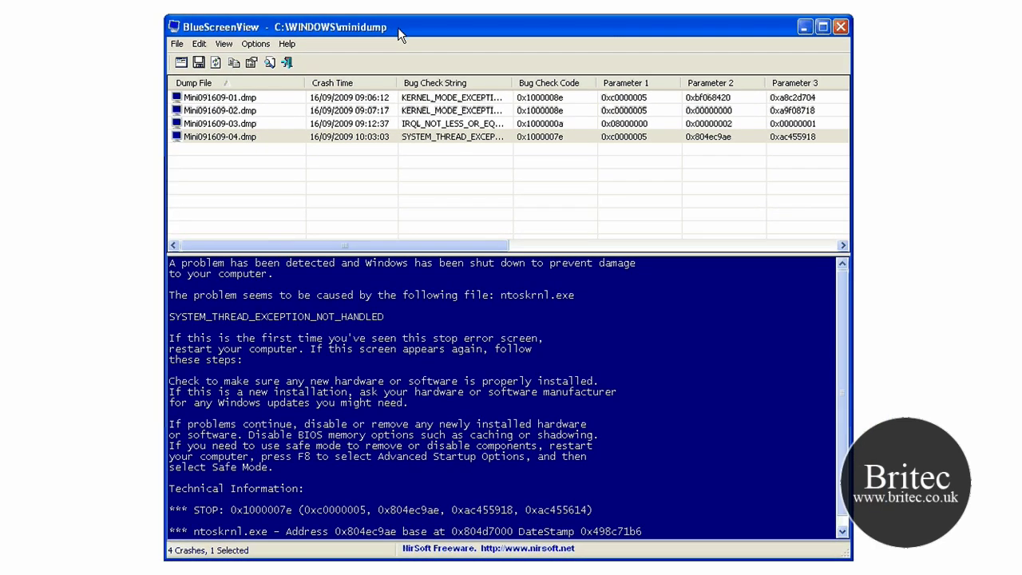
drag(455, 27, 454, 22)
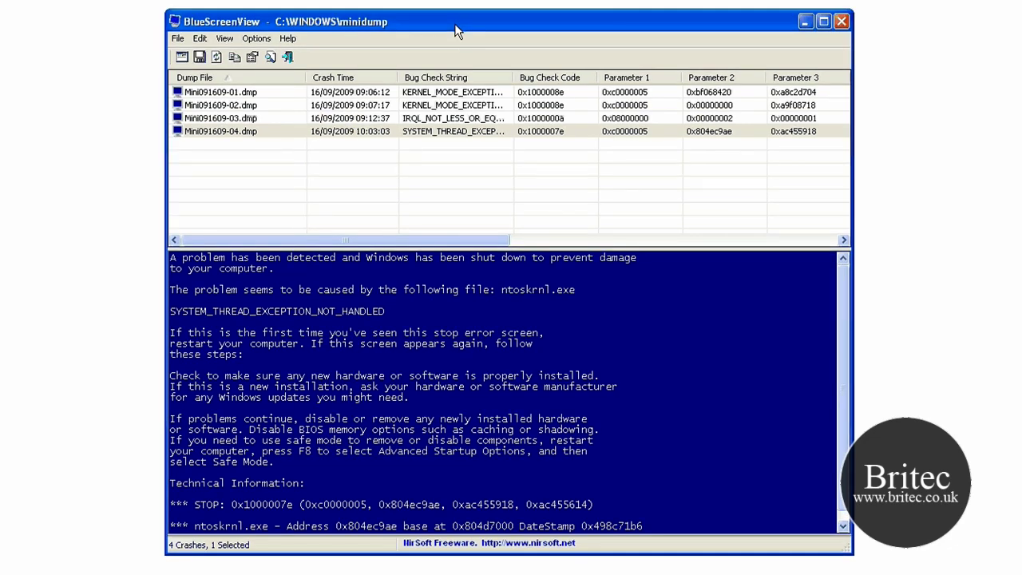